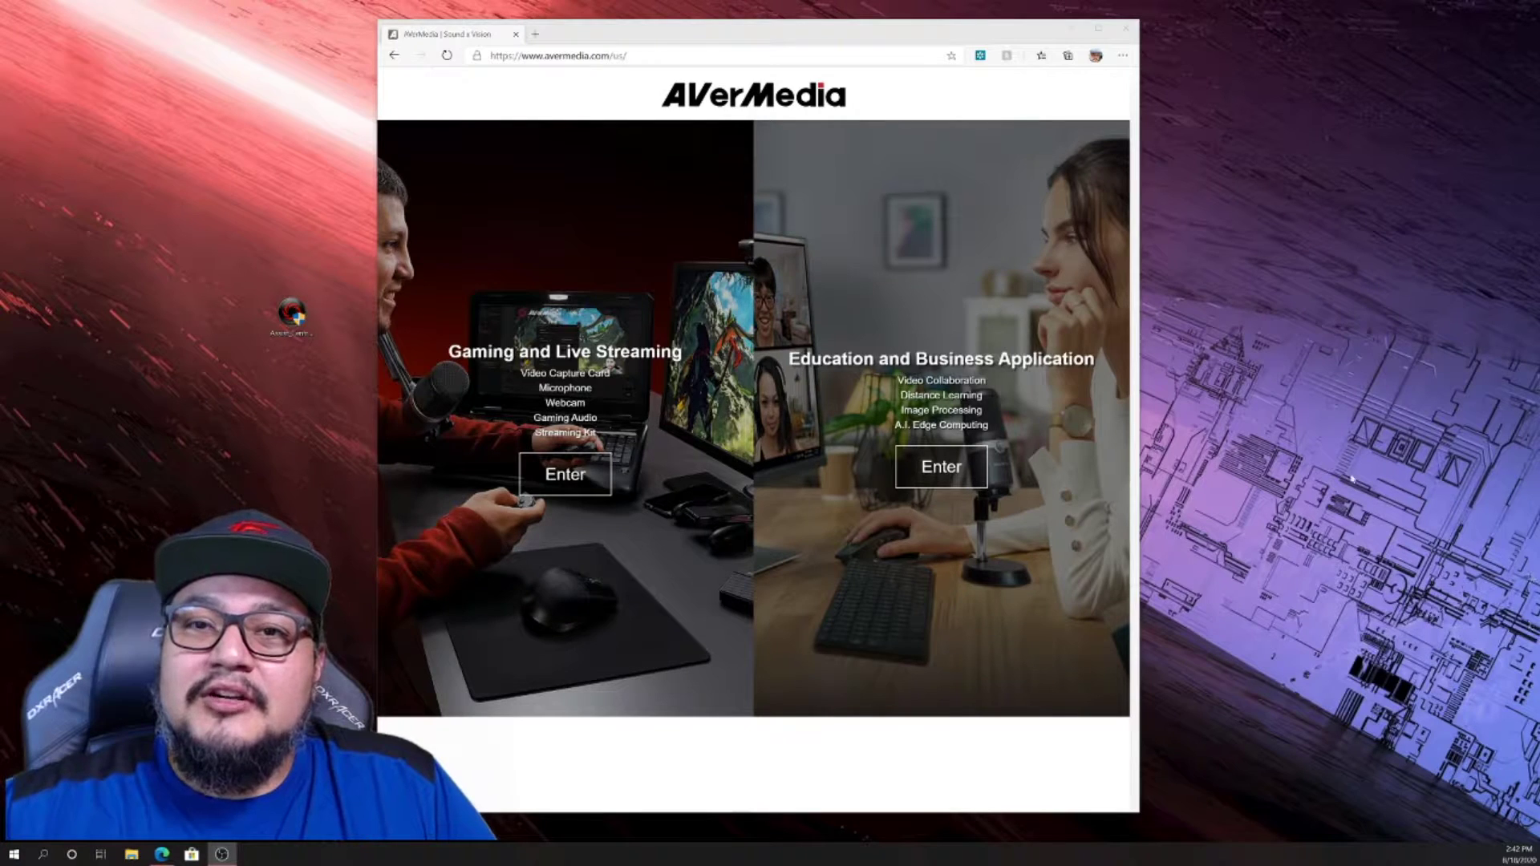
Go from AVerMedia's Gaming and Live Streaming site to Support downloads and launch Assist Central
click(601, 468)
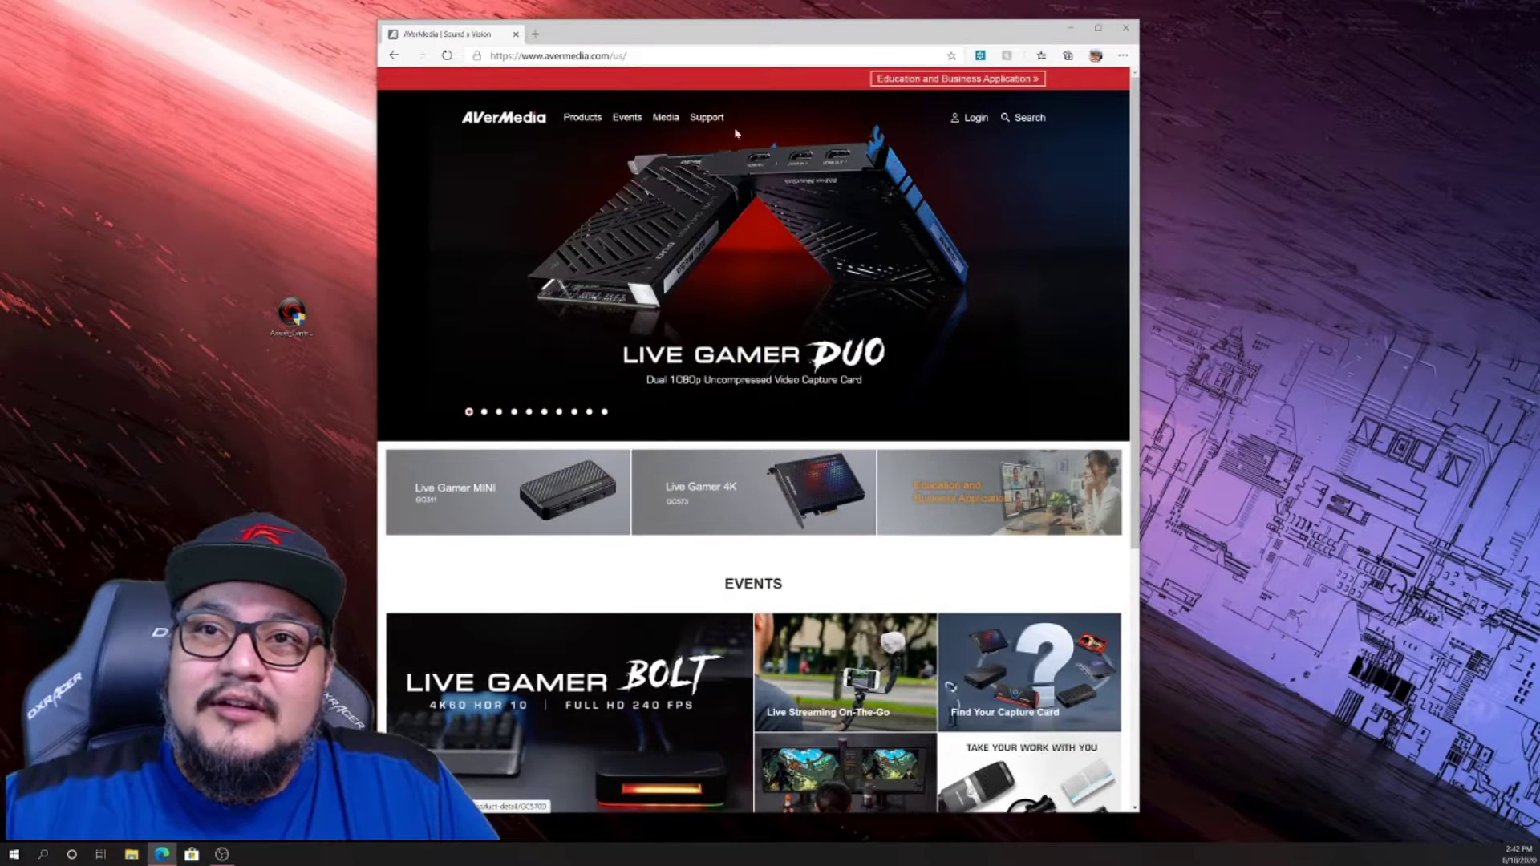
click(706, 117)
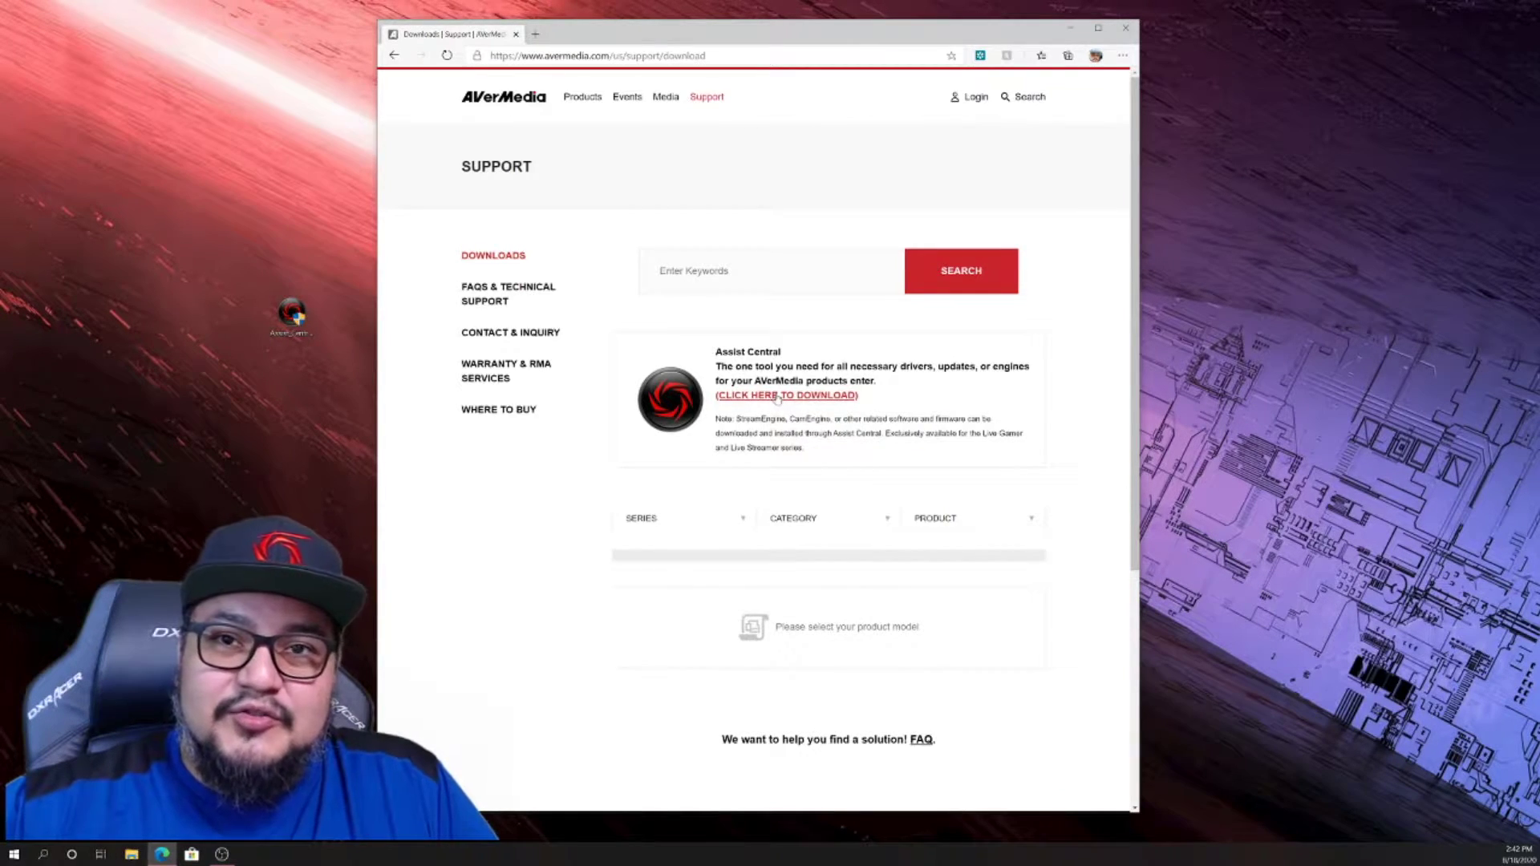
double_click(291, 316)
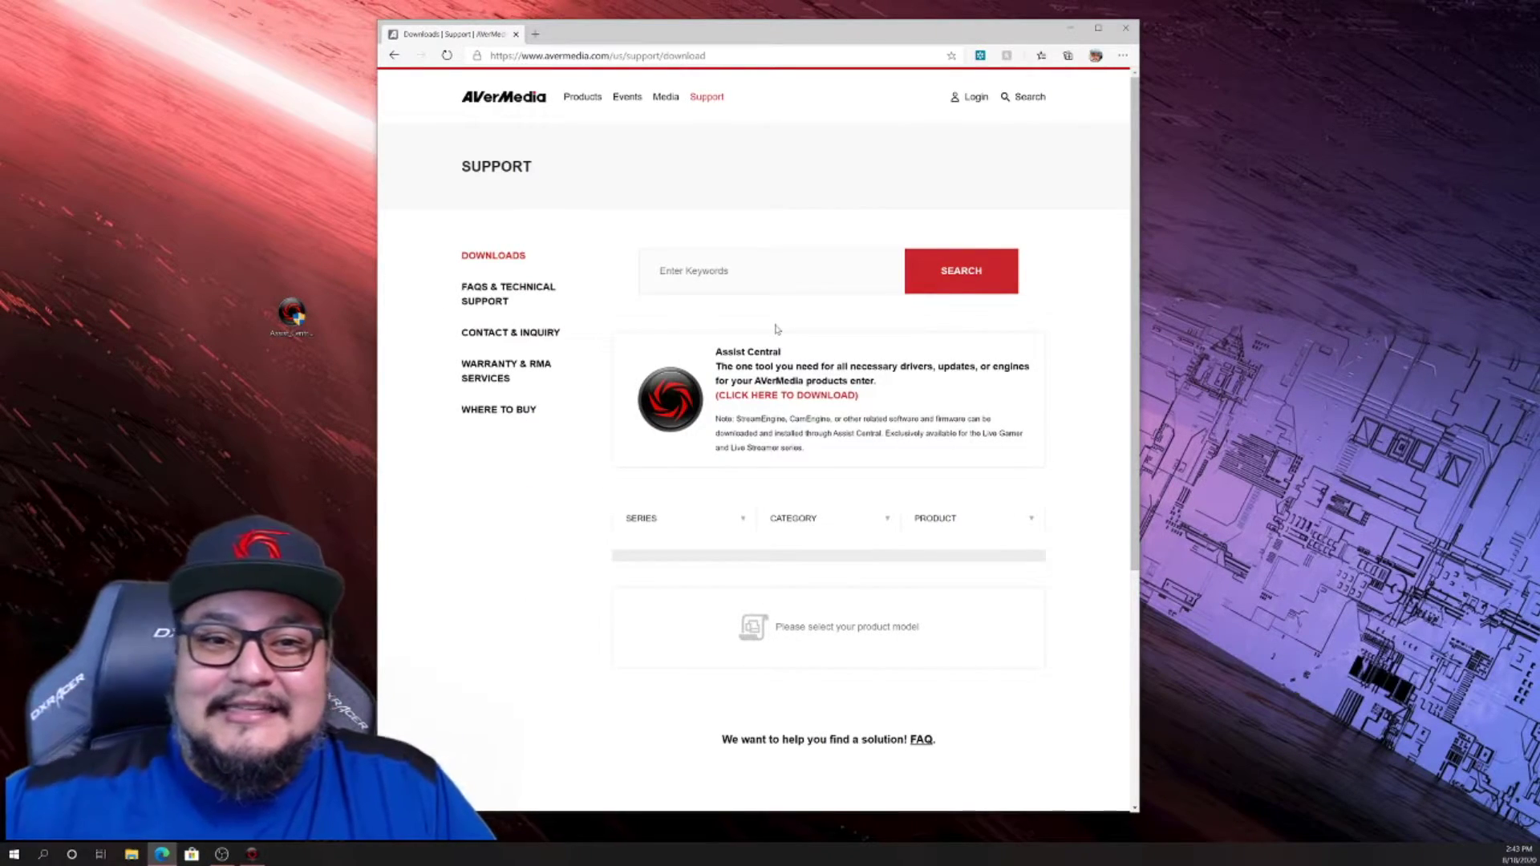
click(252, 854)
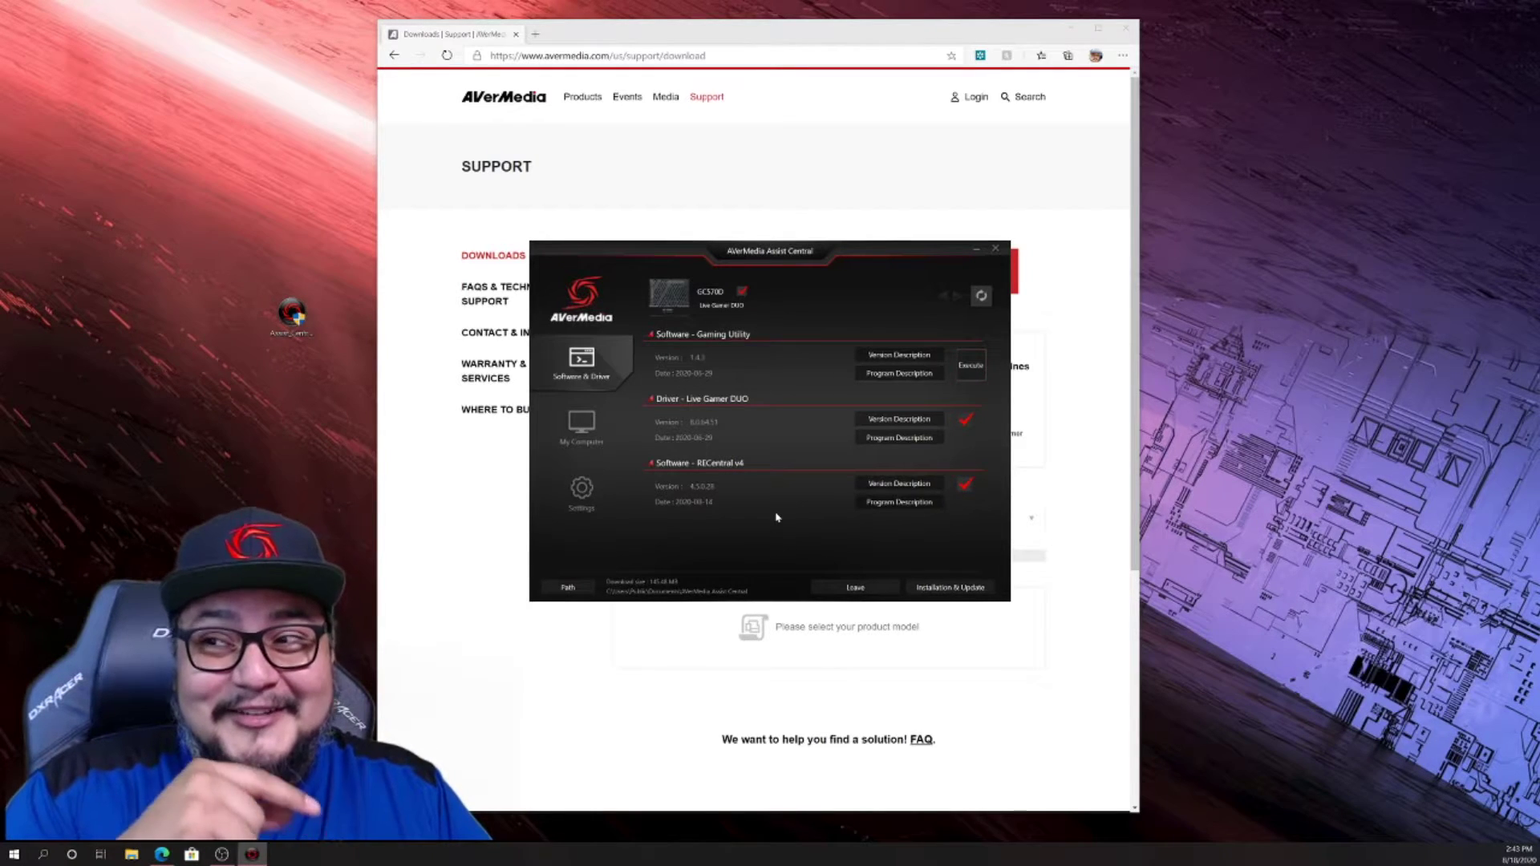
Install the Live Gamer DUO driver and software updates, then select the FB Overlay source in XSplit
click(947, 588)
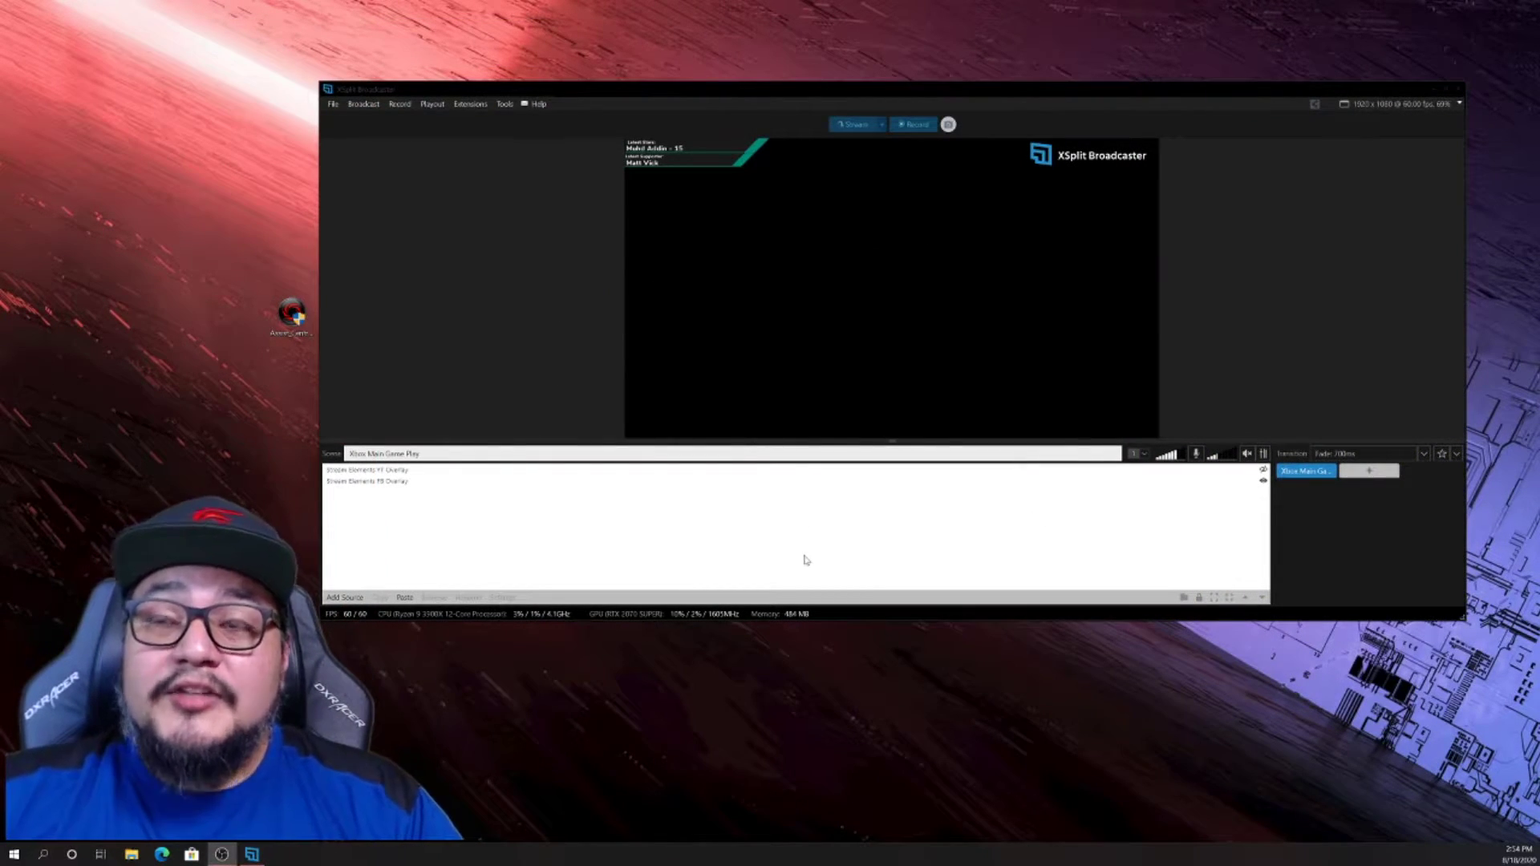
click(674, 292)
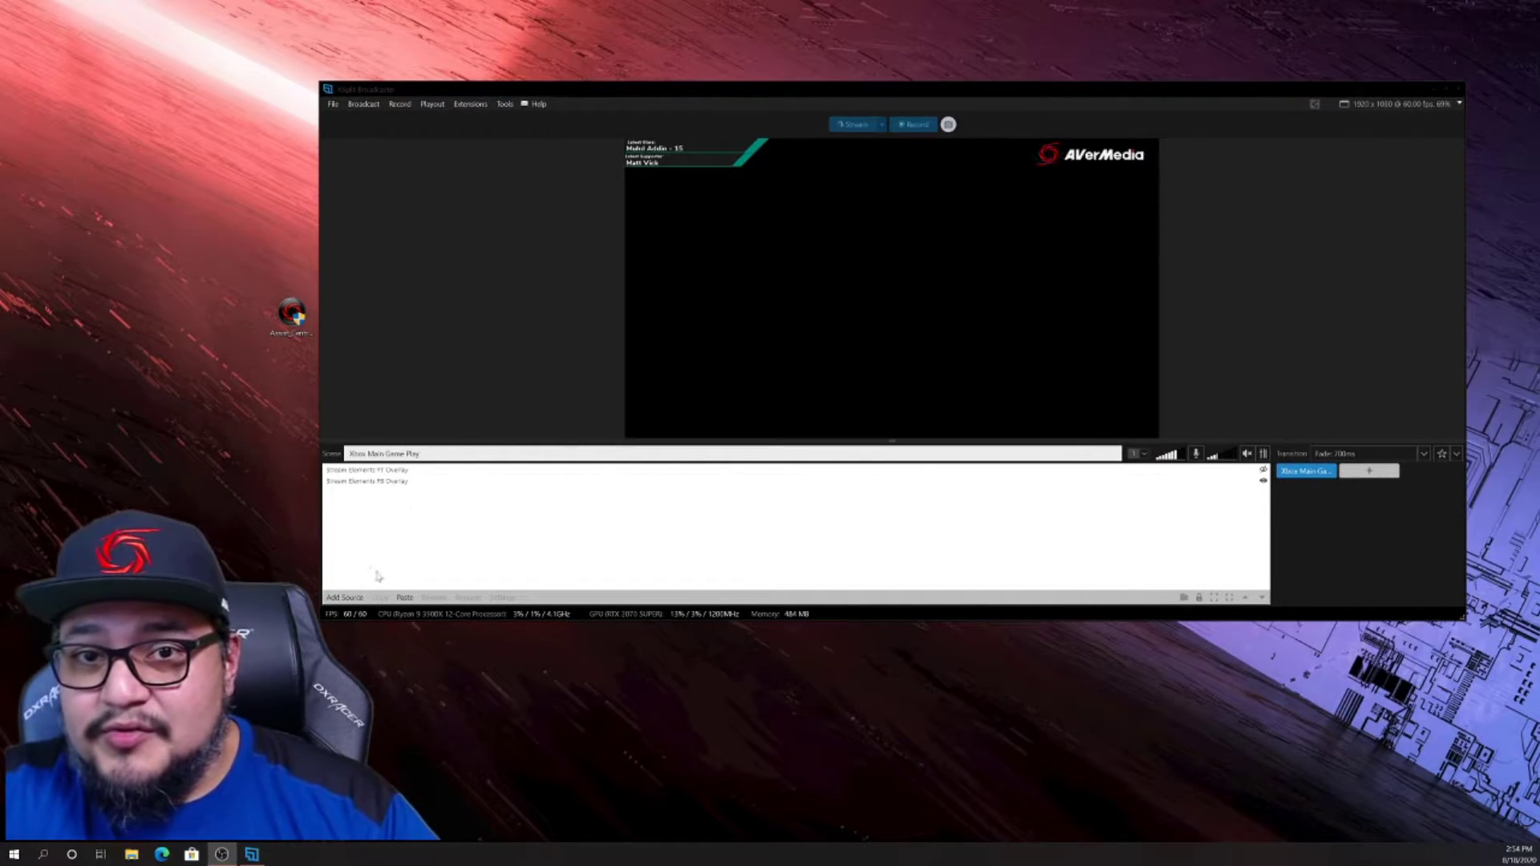
Add Live Gamer DUO - 1 as a video source and stretch the Xbox capture to fill the preview
click(347, 601)
mouse_move(431, 623)
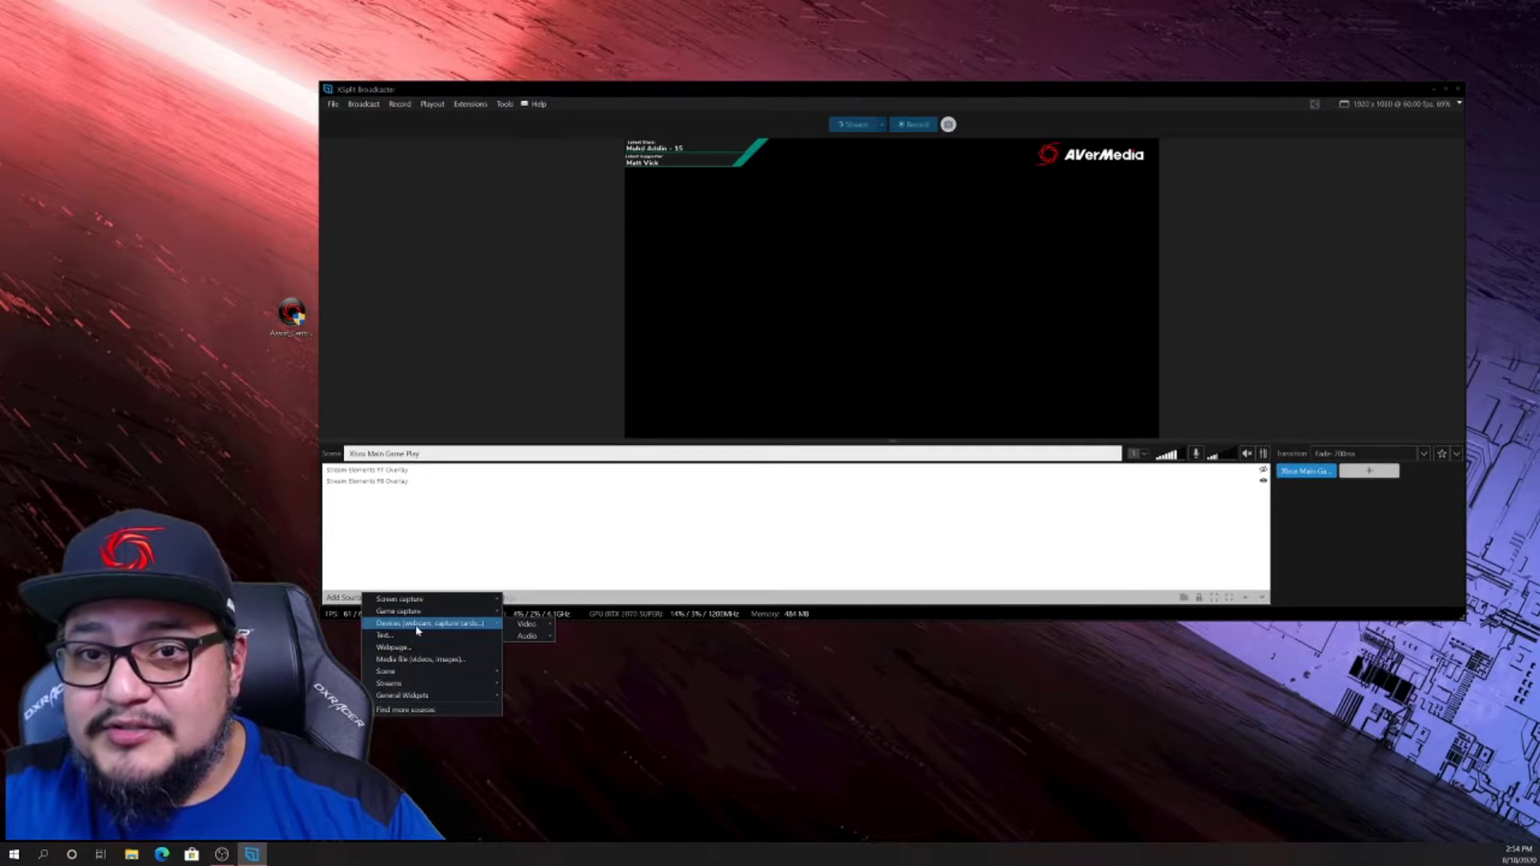
mouse_move(527, 624)
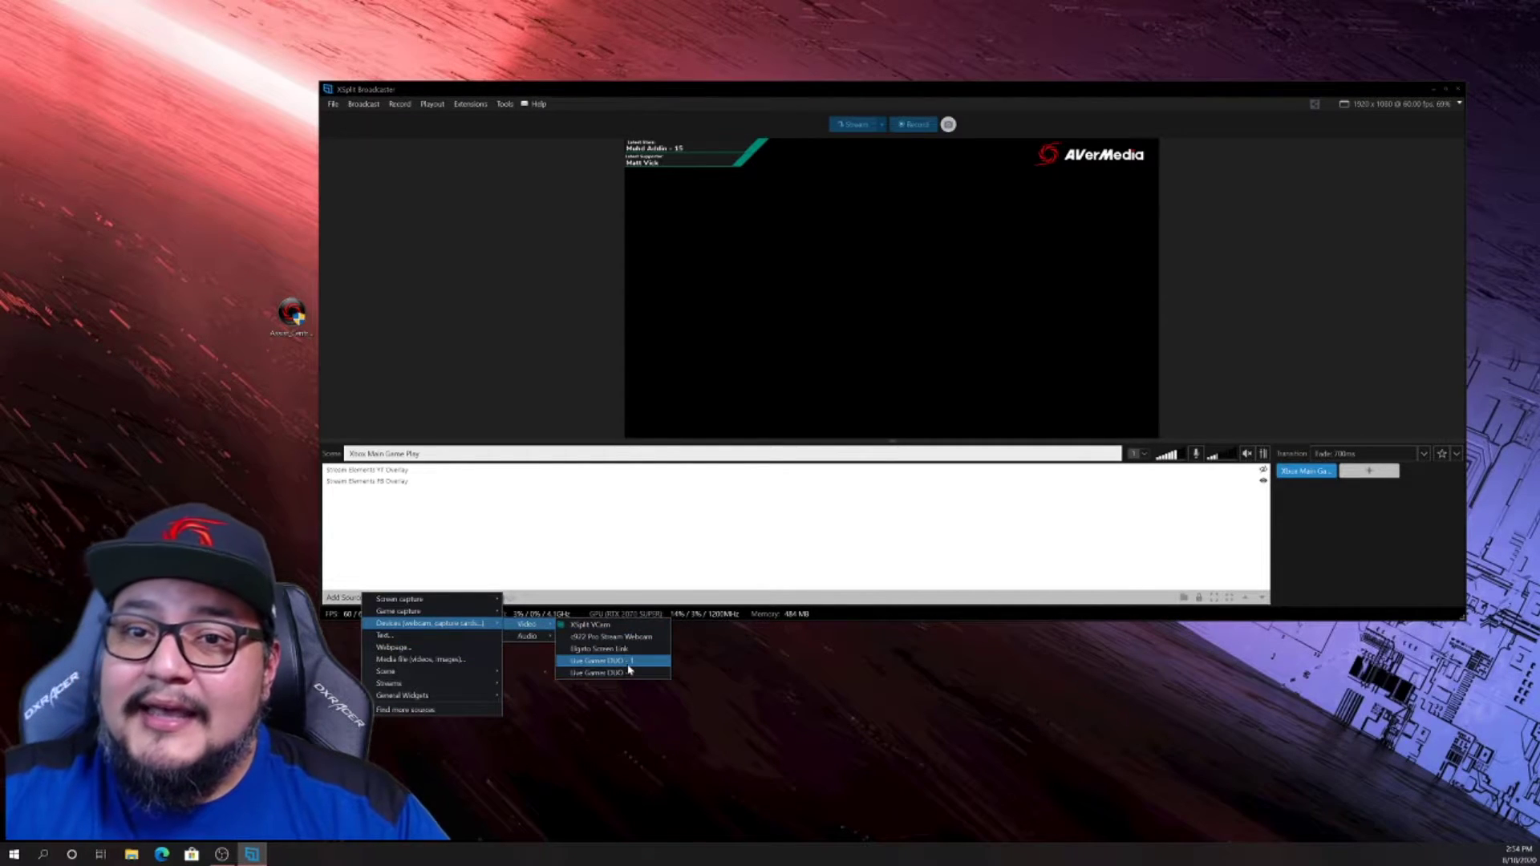
click(621, 664)
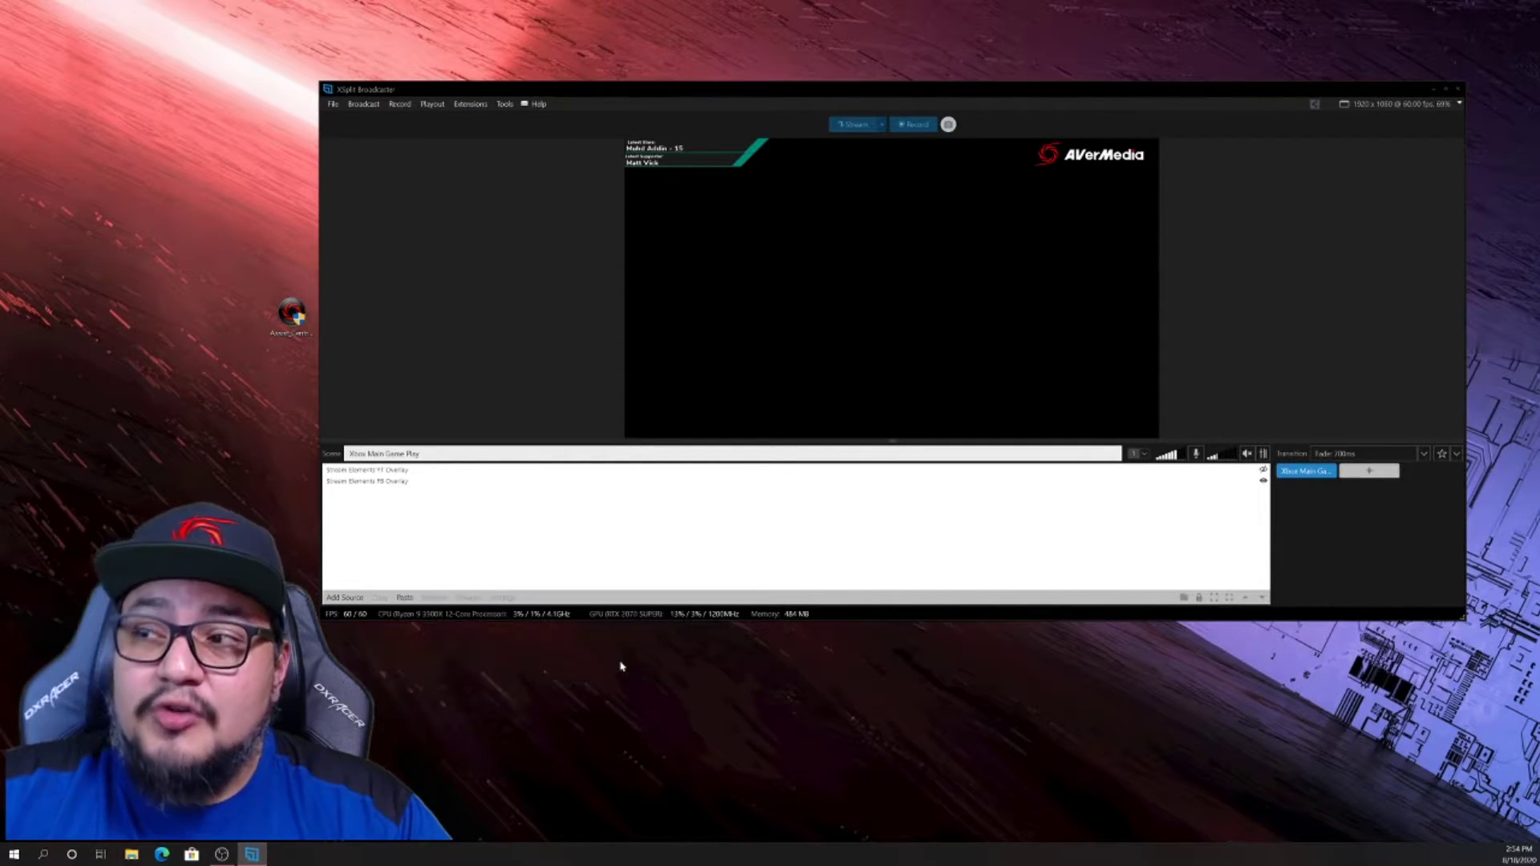
drag(891, 290, 1175, 163)
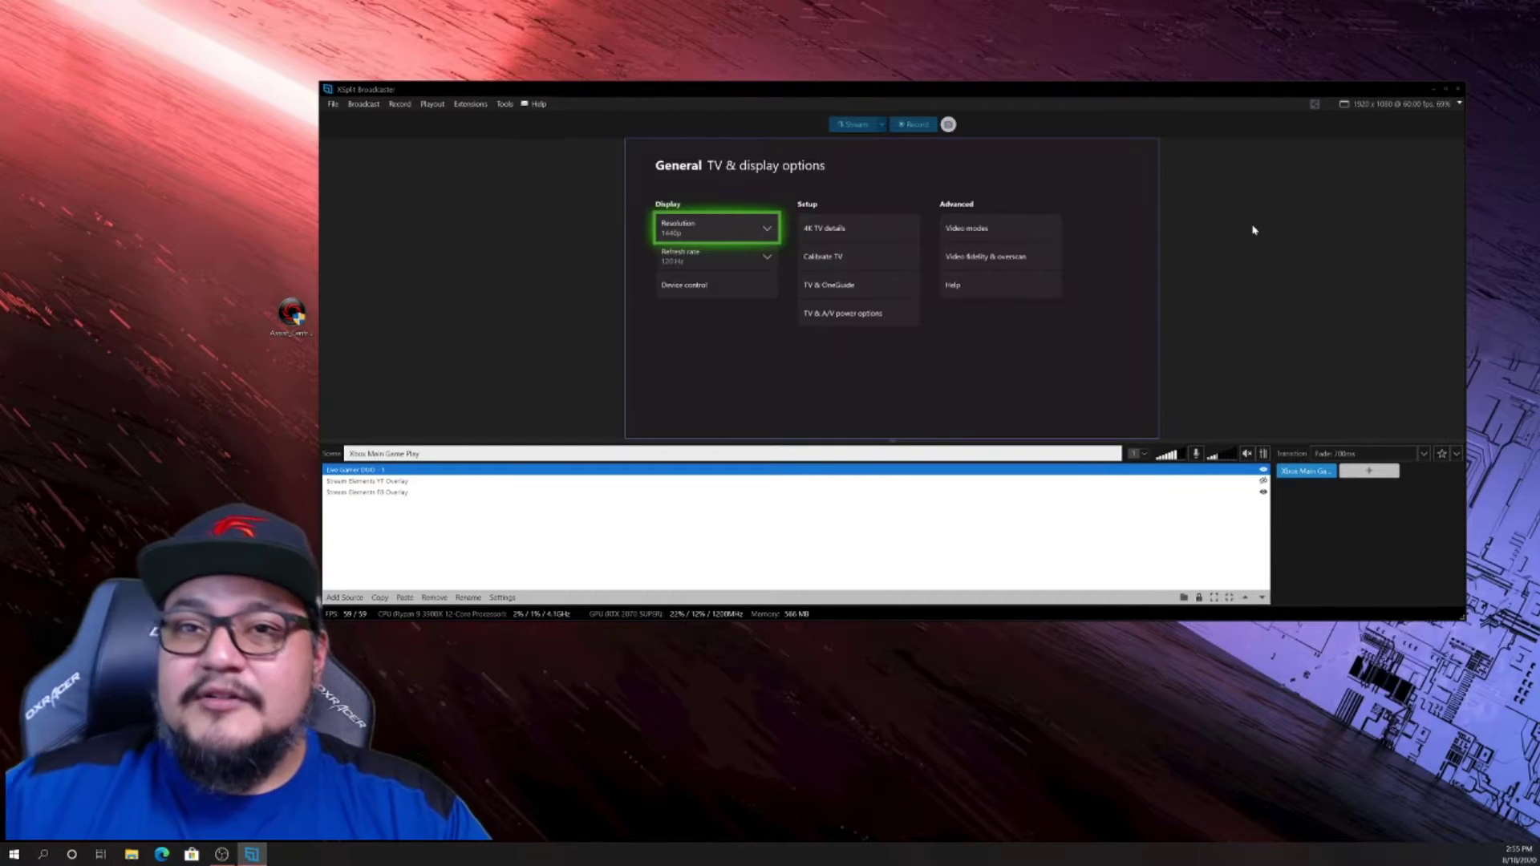
Add Live Gamer DUO - 2 as a video source and select it in the source list
click(343, 598)
mouse_move(429, 624)
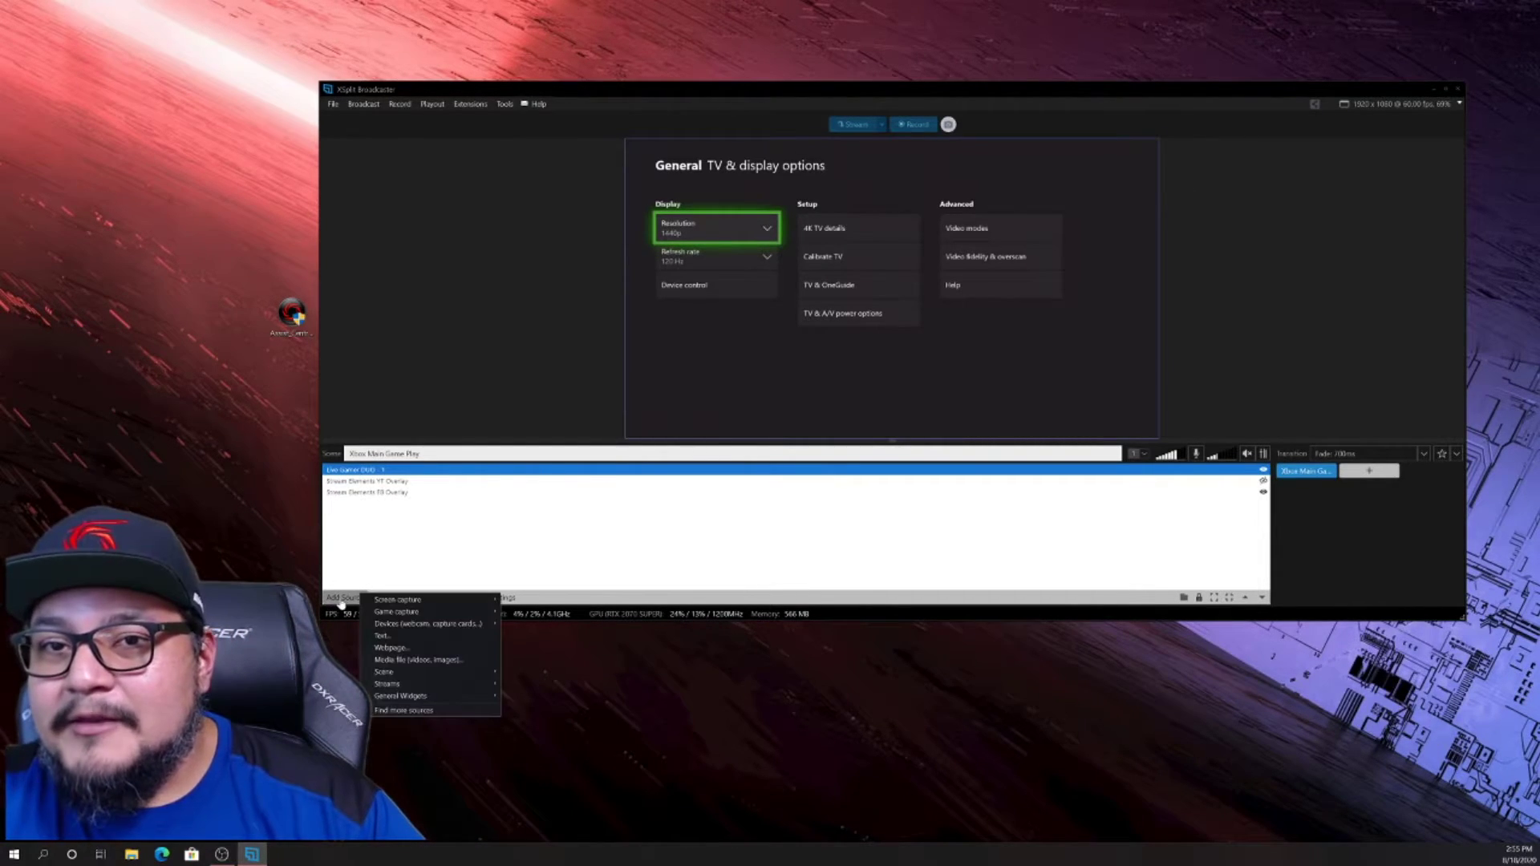
mouse_move(524, 625)
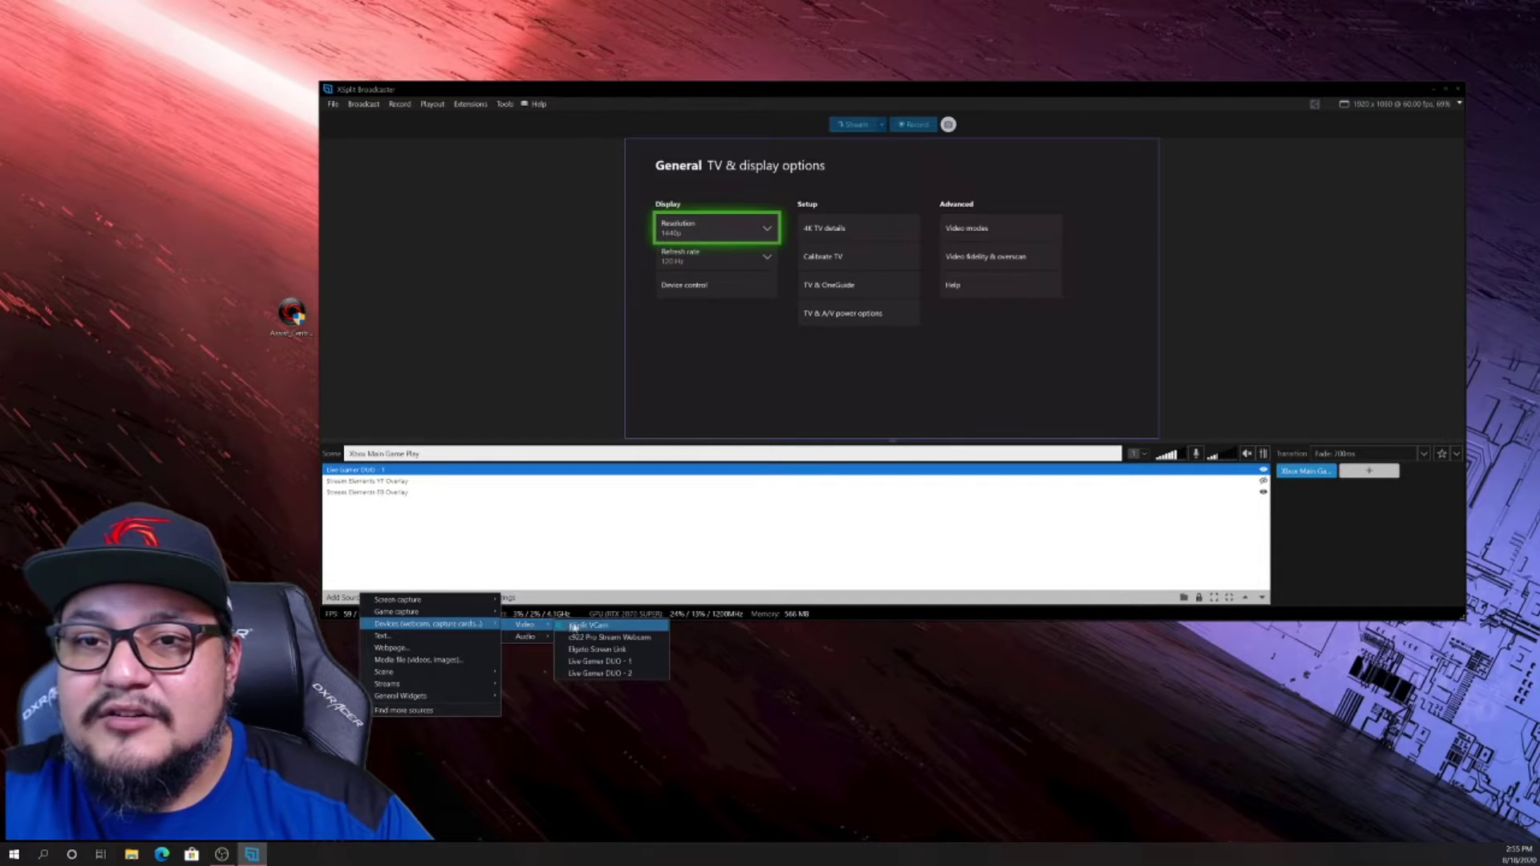
click(620, 675)
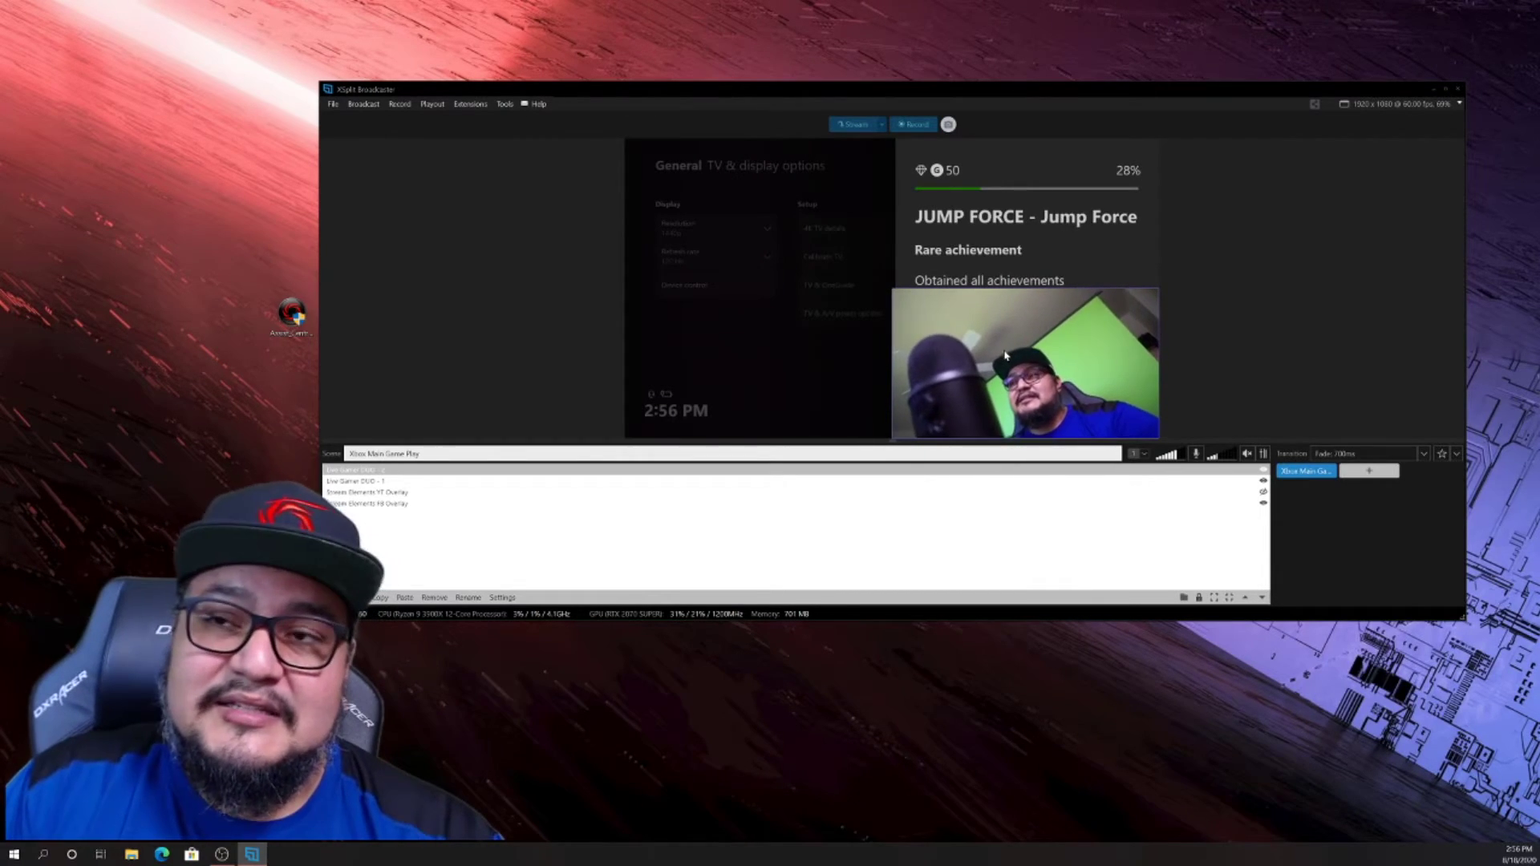
click(782, 319)
click(963, 329)
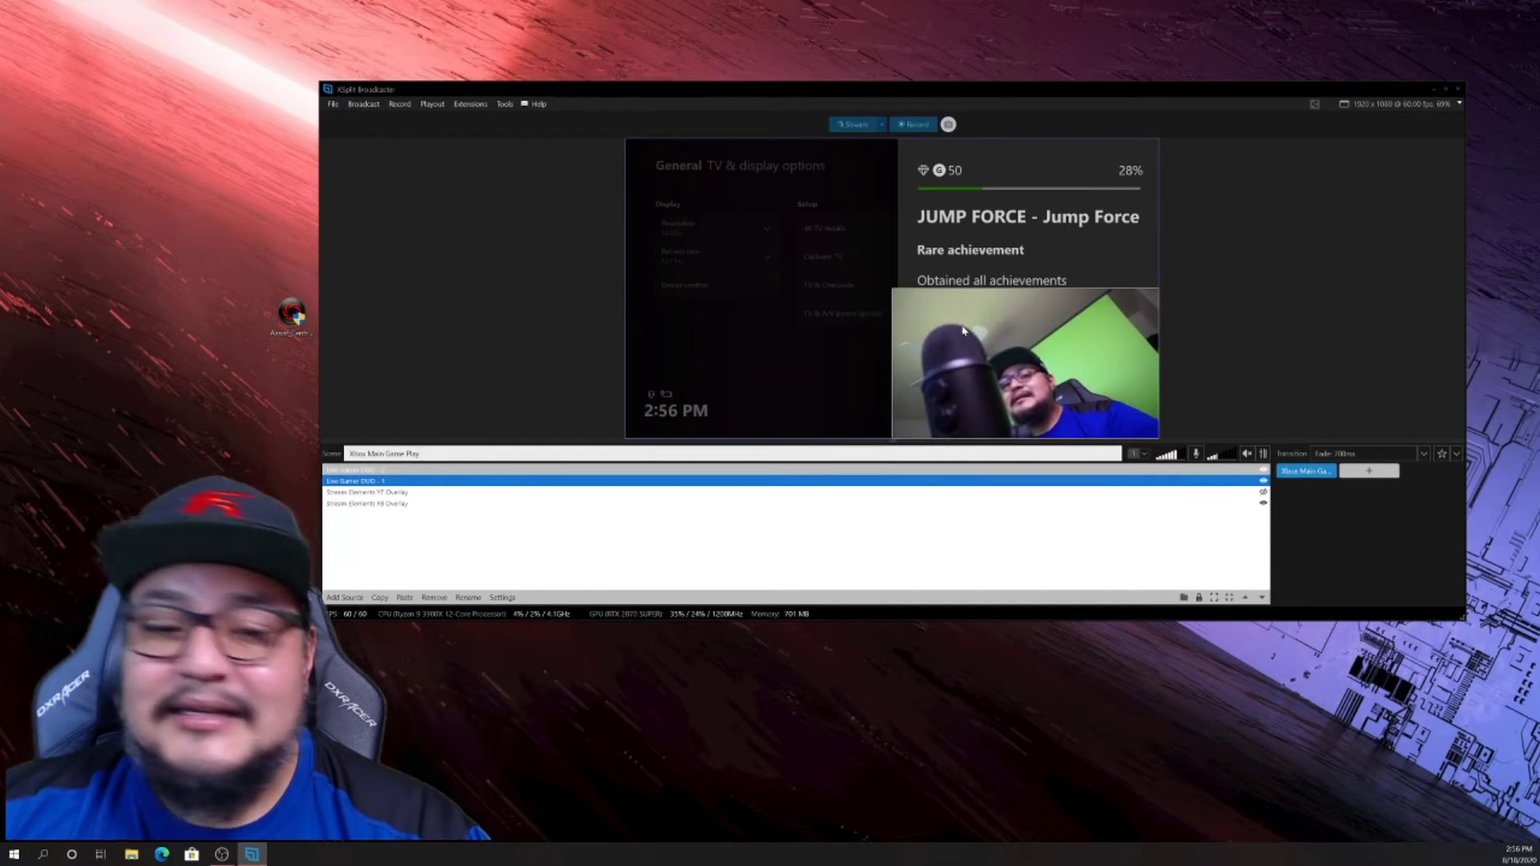